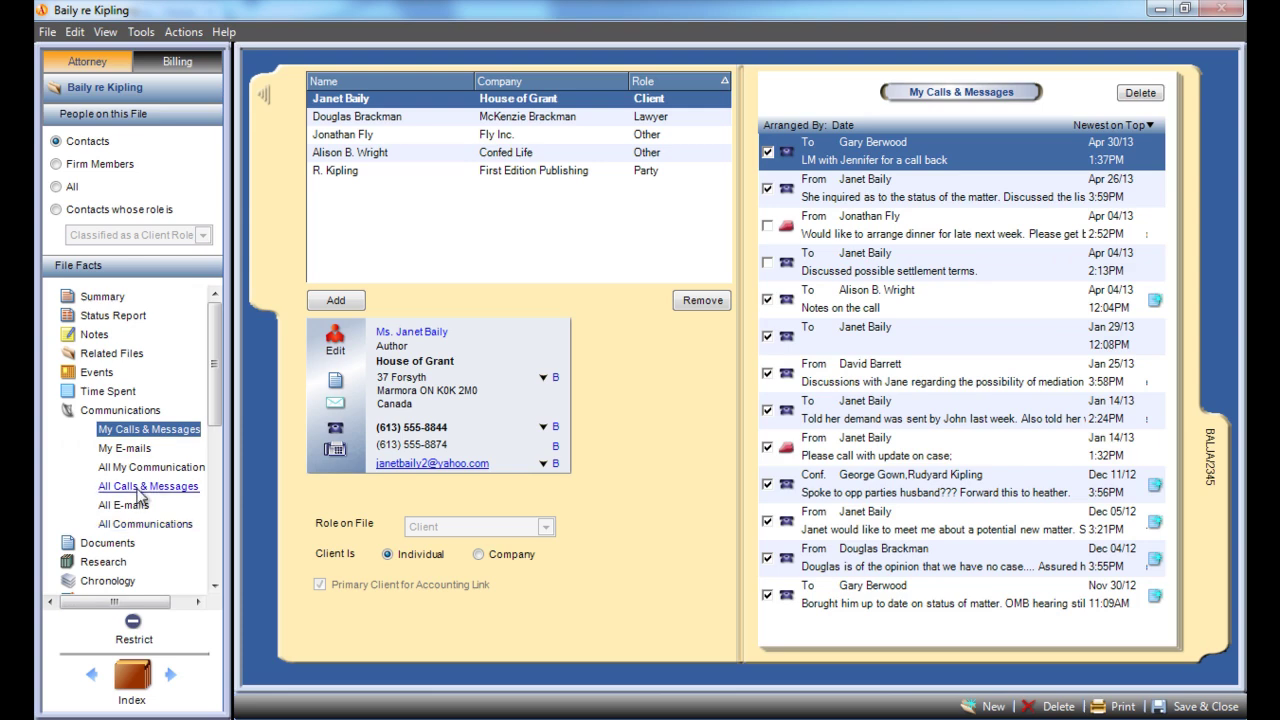
- Review the open file's documents, time spent, court information and custom records among its file facts
{"action": "left_click", "coordinate": [117, 549]}
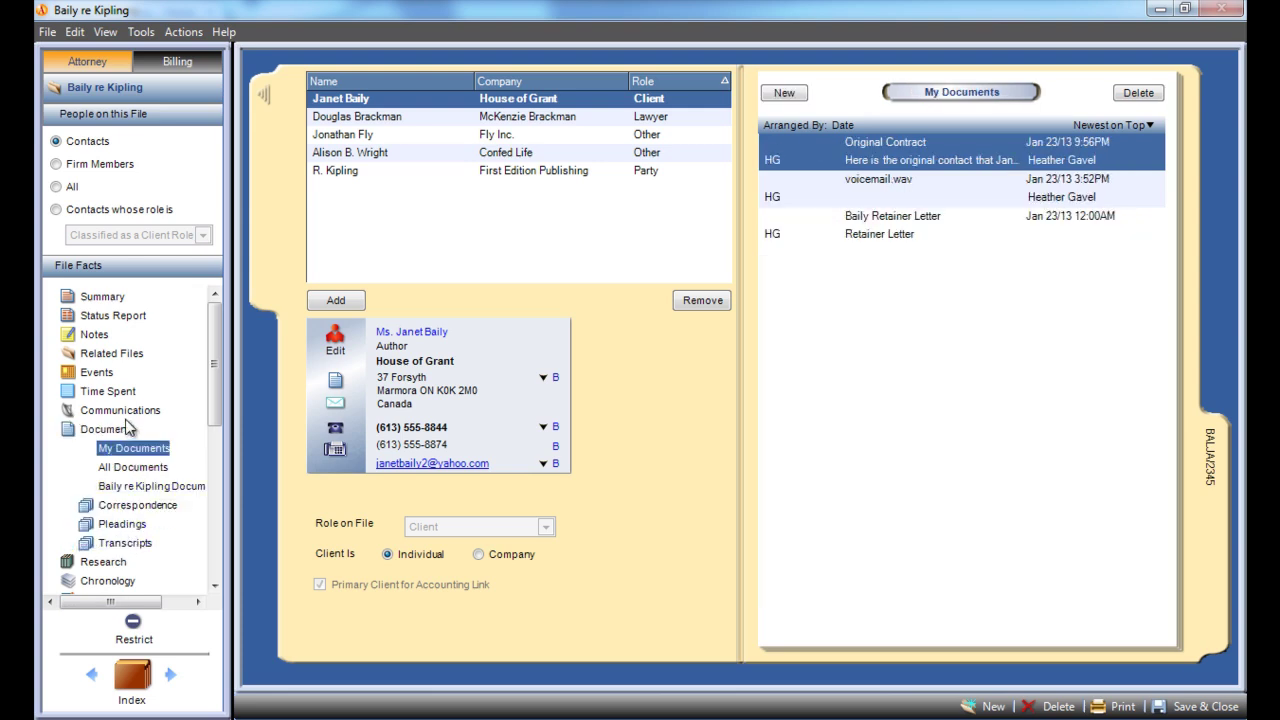
{"action": "left_click", "coordinate": [110, 392]}
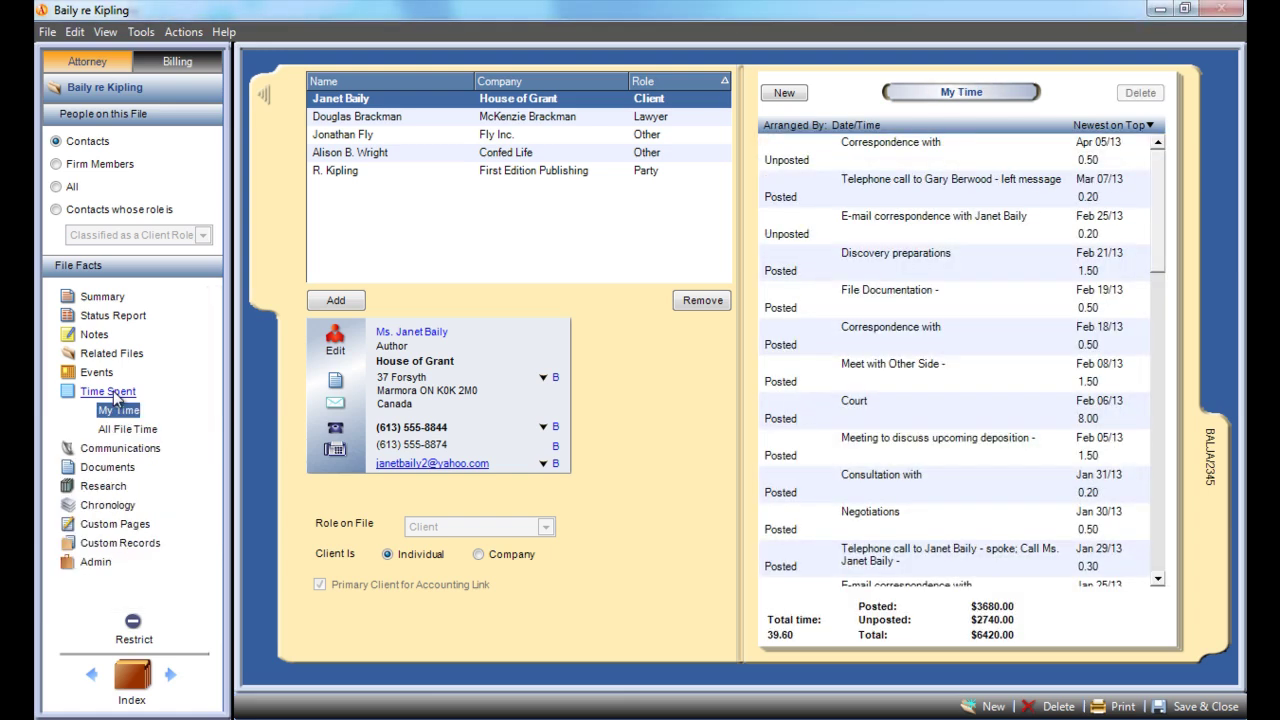
{"action": "left_click", "coordinate": [109, 525]}
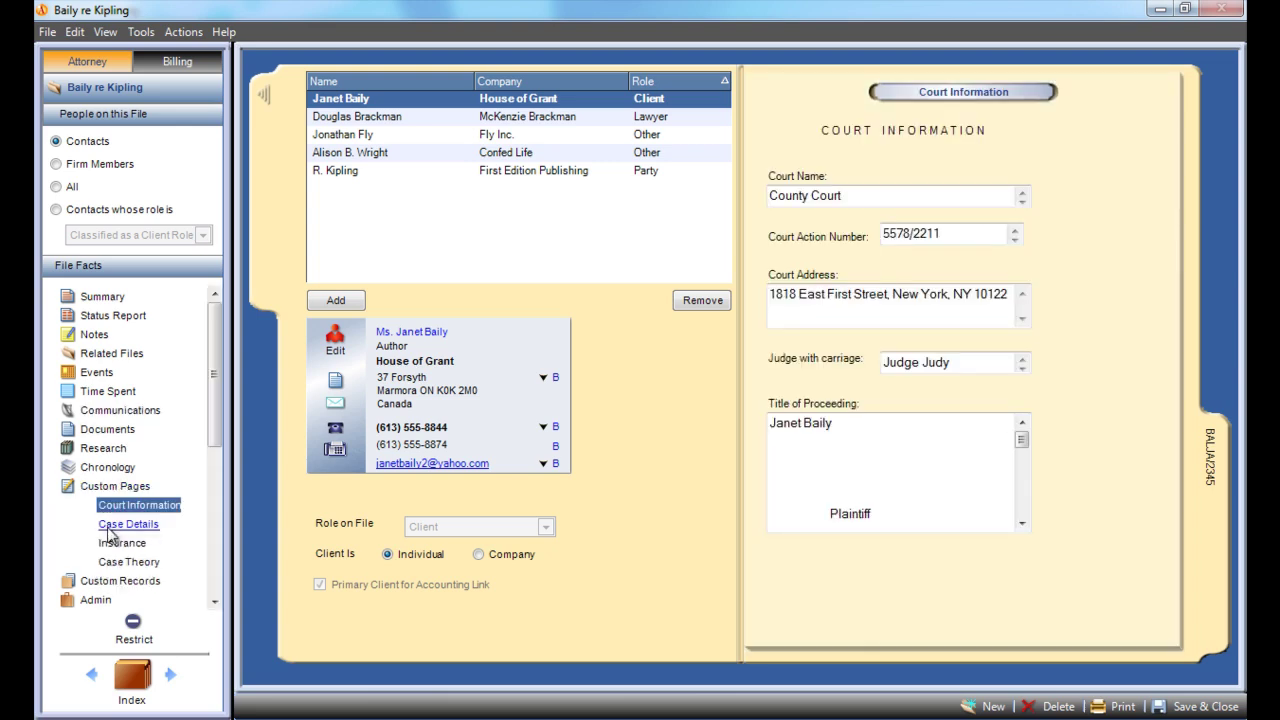
{"action": "left_click", "coordinate": [112, 581]}
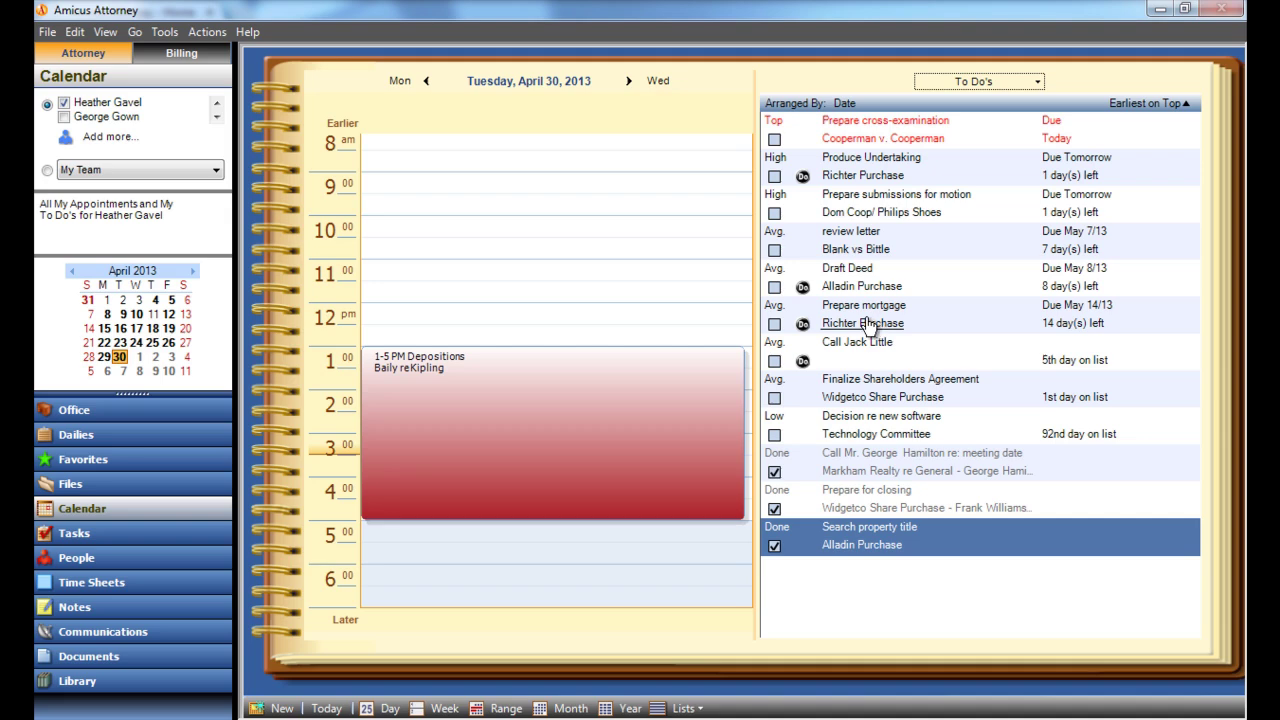
- Show the calendar for My Team, and view today's task list
{"action": "left_click", "coordinate": [202, 168]}
{"action": "left_click", "coordinate": [205, 173]}
{"action": "left_click", "coordinate": [47, 171]}
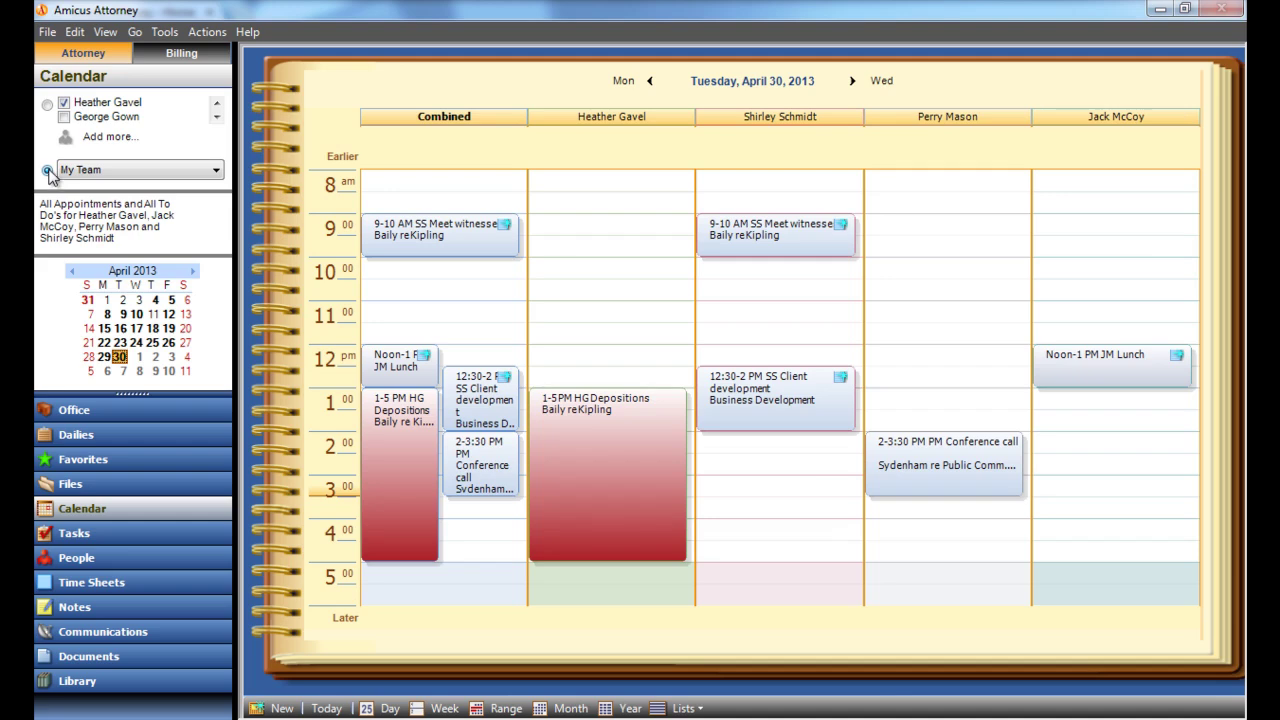
{"action": "left_click", "coordinate": [101, 535]}
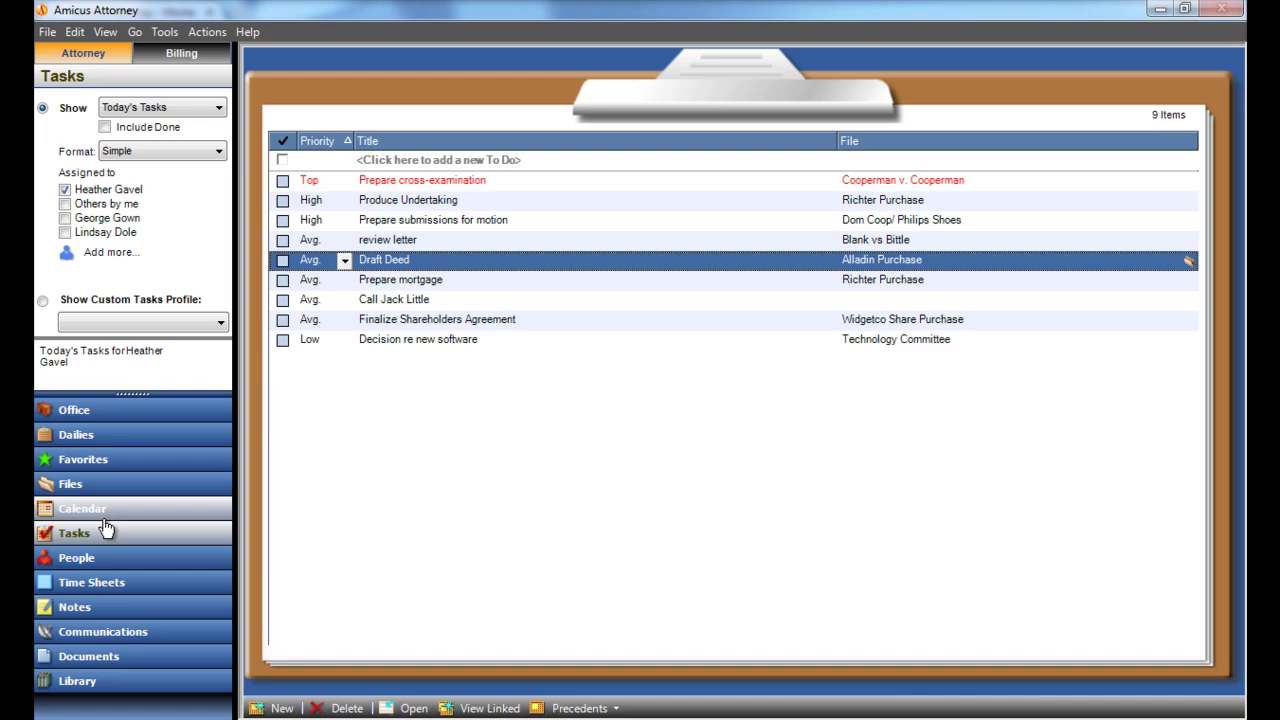
- Open the House of Grant client's contact record to examine its details and main note, and save and close it
{"action": "left_click", "coordinate": [86, 560]}
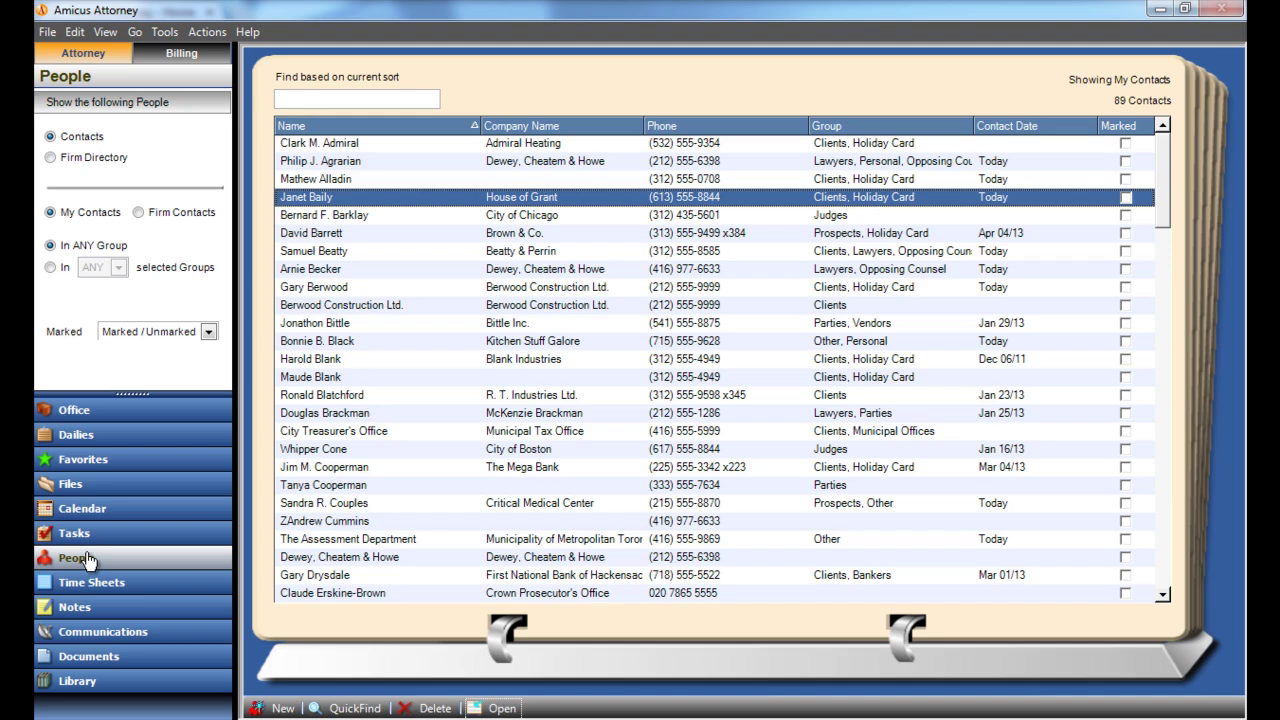
{"action": "double_click", "coordinate": [316, 197]}
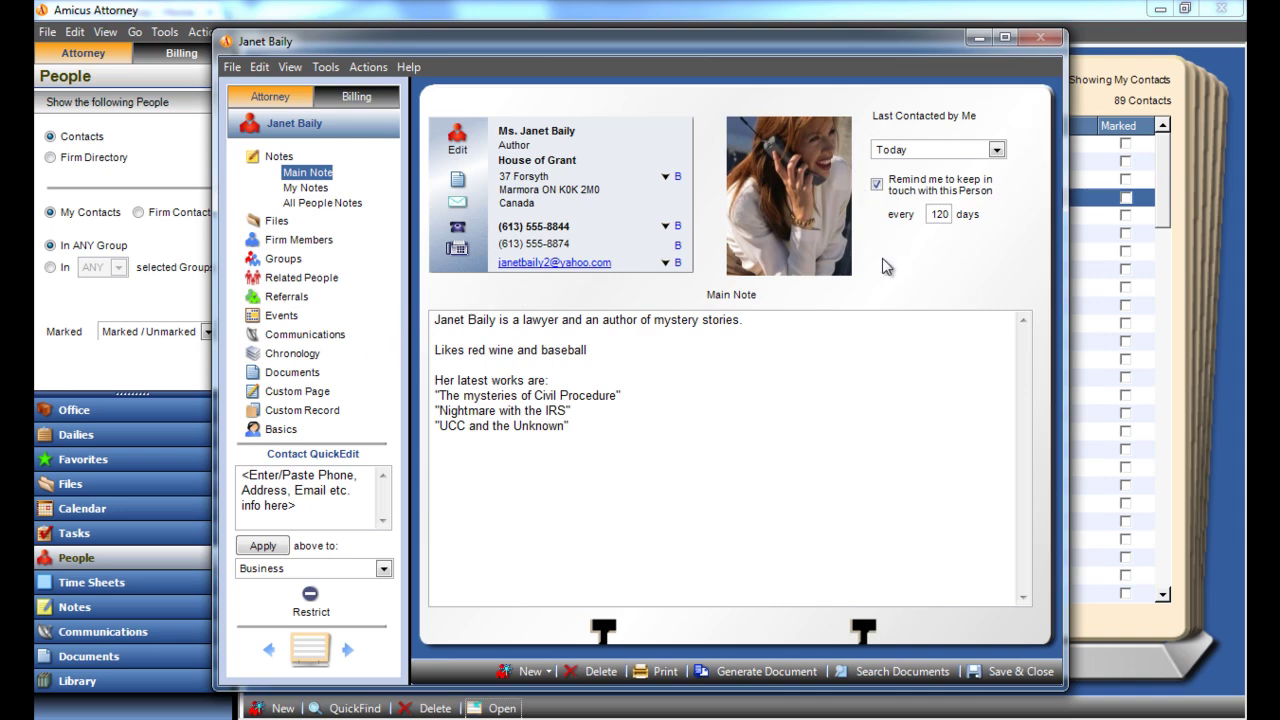
{"action": "left_click", "coordinate": [1022, 688]}
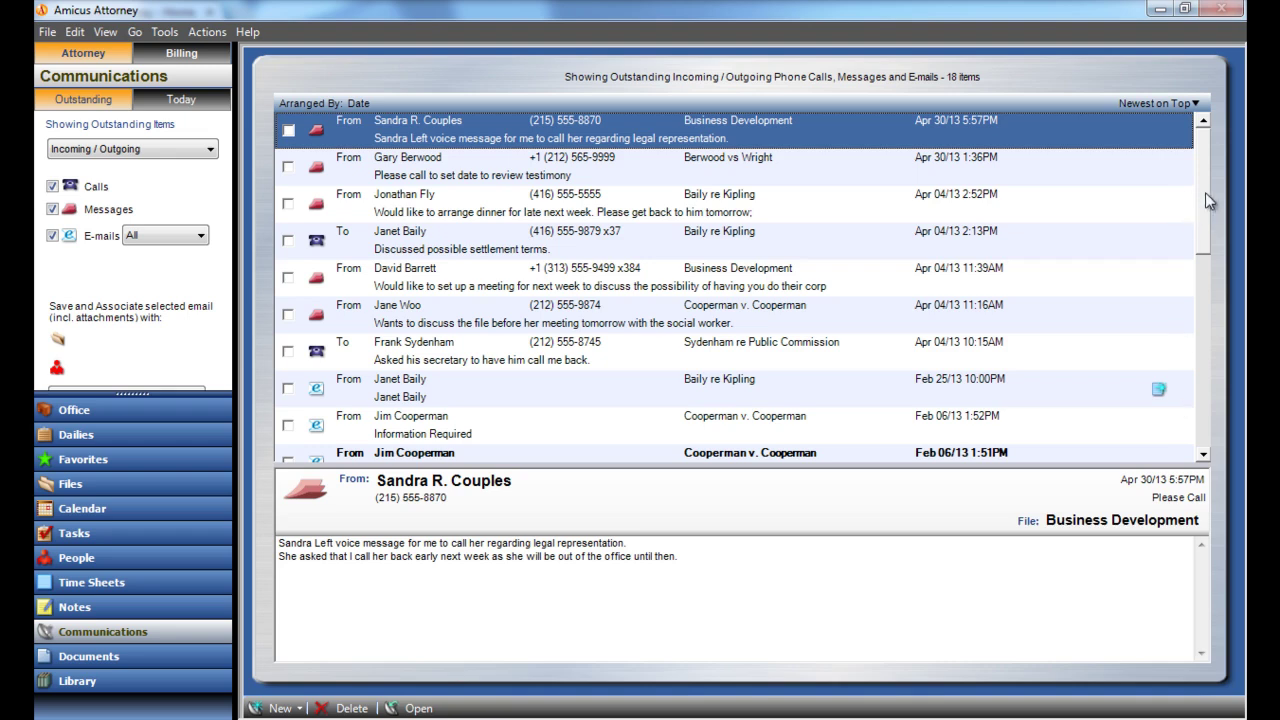
- Record a time entry for the Feb 25/13 10:00PM e-mail among the outstanding communications, entering its duration
{"action": "scroll", "coordinate": [1205, 200], "scroll_direction": "down", "scroll_amount": 2}
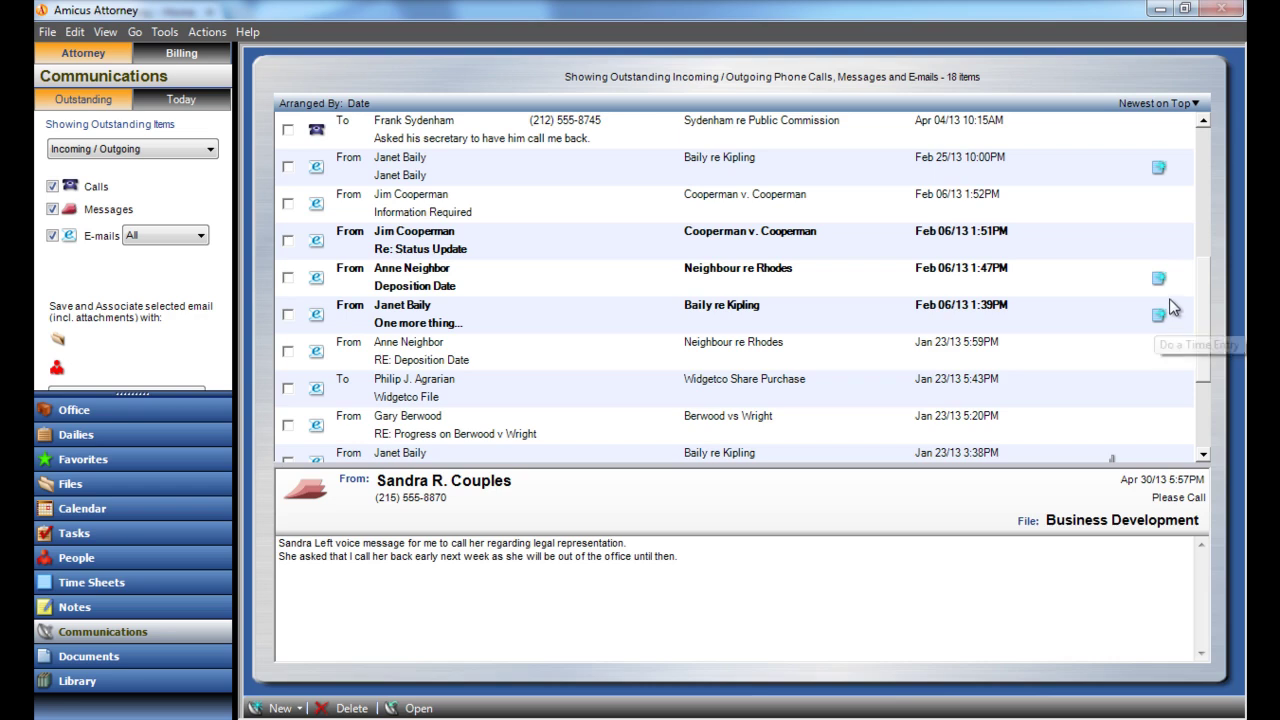
{"action": "left_click", "coordinate": [1160, 169]}
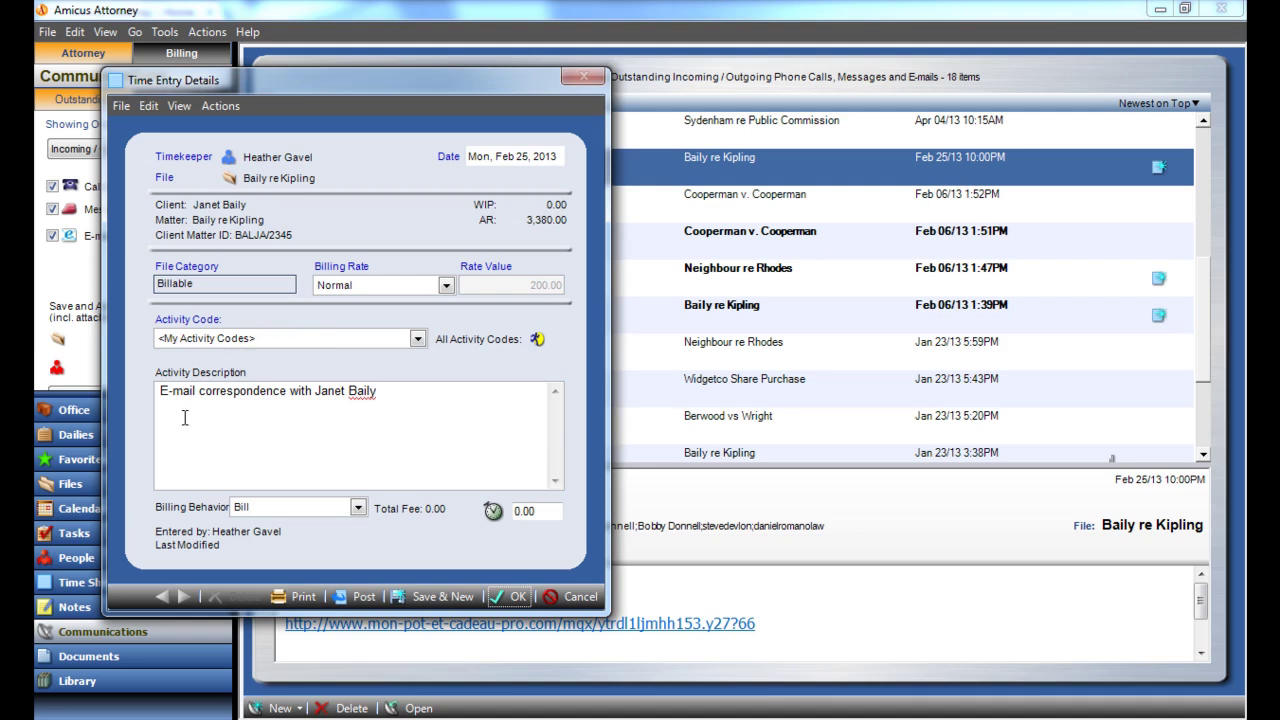
{"action": "left_click", "coordinate": [522, 512]}
{"action": "key", "text": "BackSpace"}
{"action": "type", "text": "2"}
{"action": "left_click", "coordinate": [513, 596]}
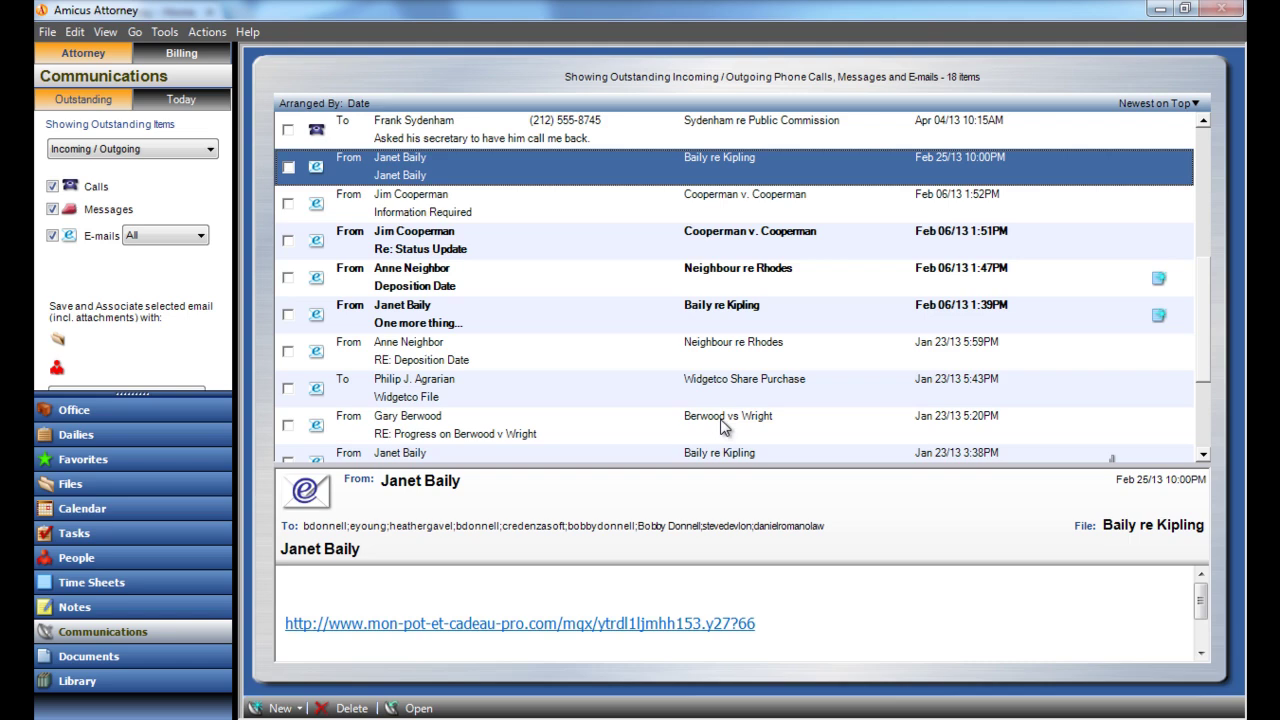
- Review the time sheets as today's unposted time, monthly totals and statistics
{"action": "left_click", "coordinate": [185, 586]}
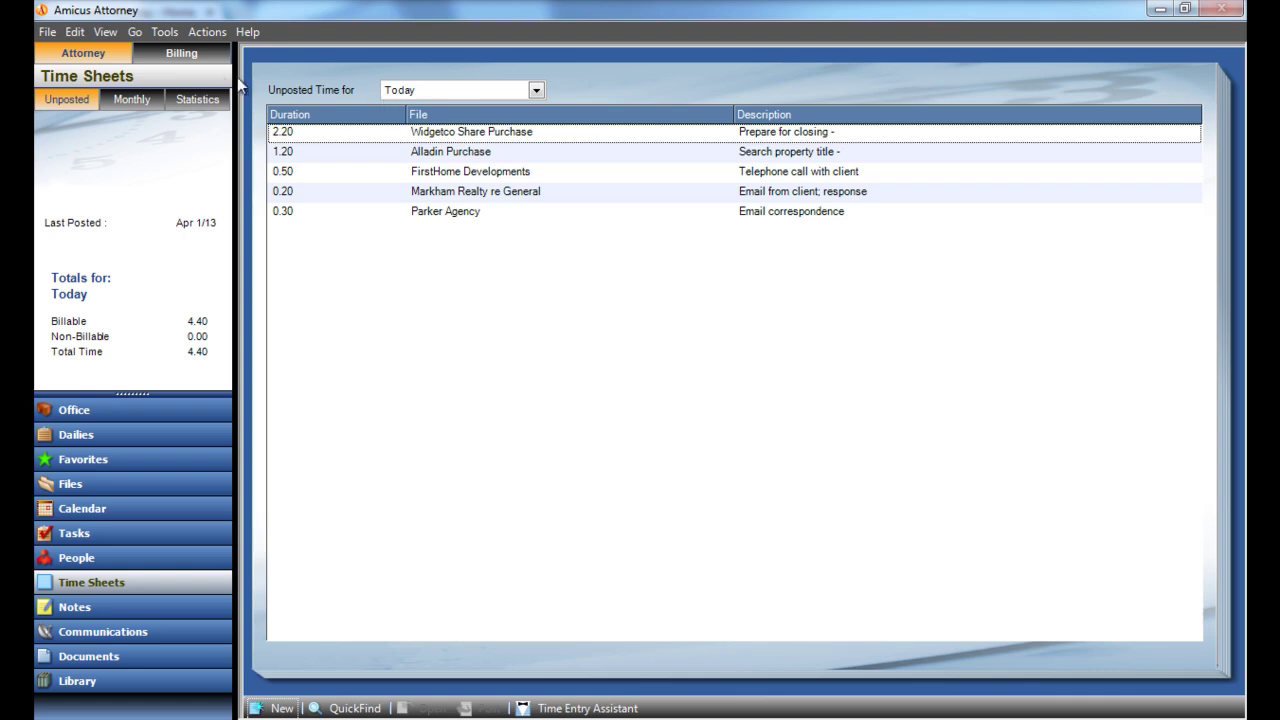
{"action": "left_click", "coordinate": [148, 99]}
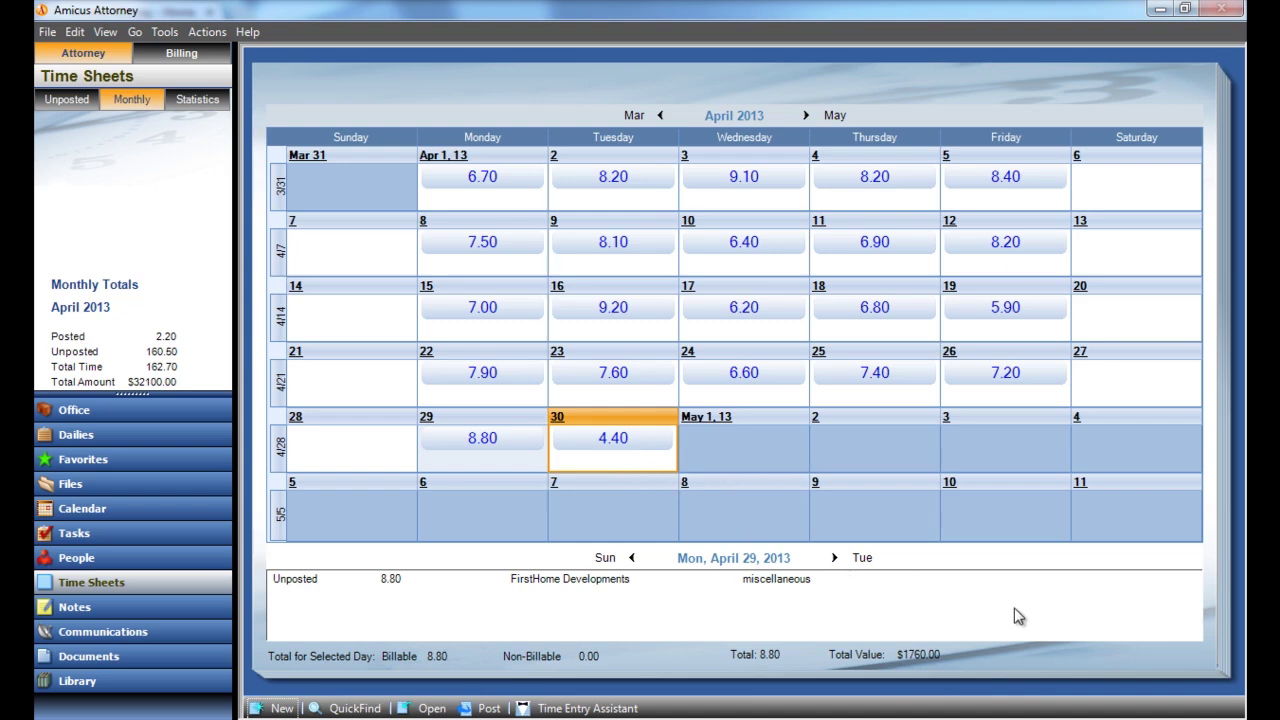
{"action": "left_click", "coordinate": [197, 99]}
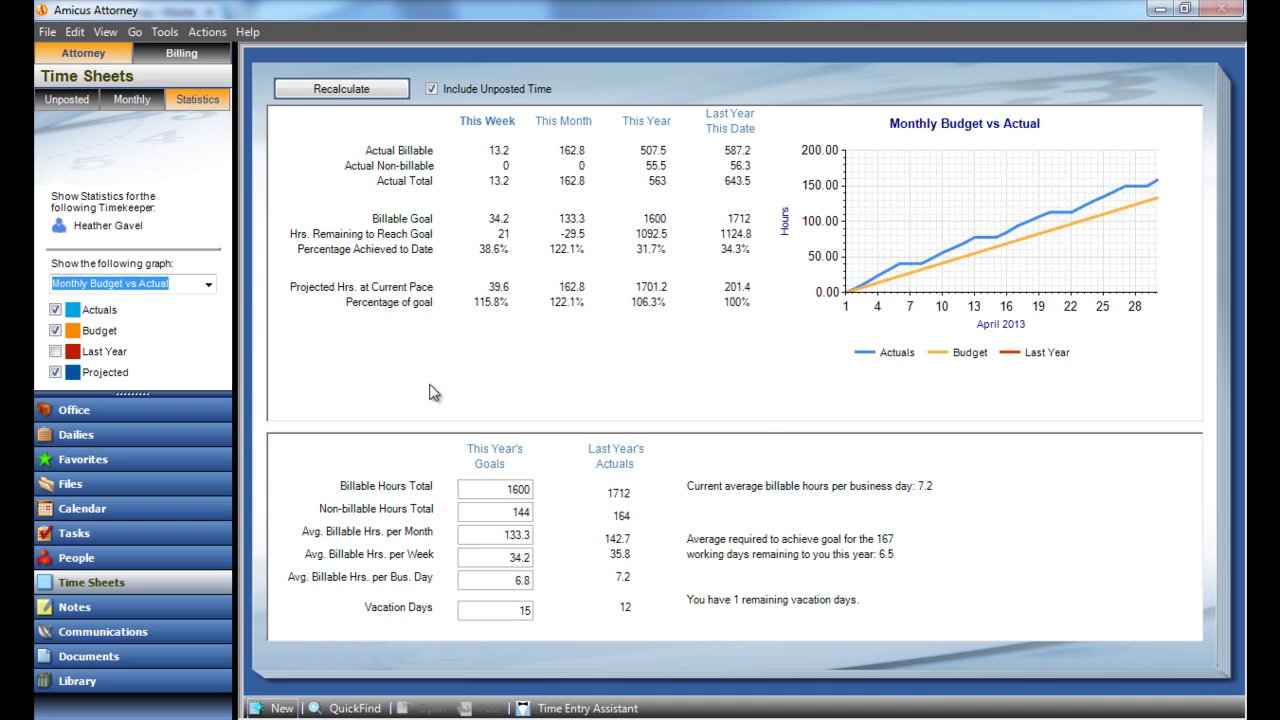
- Open the Time Entry Assistant and record a time entry for the "Discussed next steps" call on Widgetco Share Purchase
{"action": "left_click", "coordinate": [587, 710]}
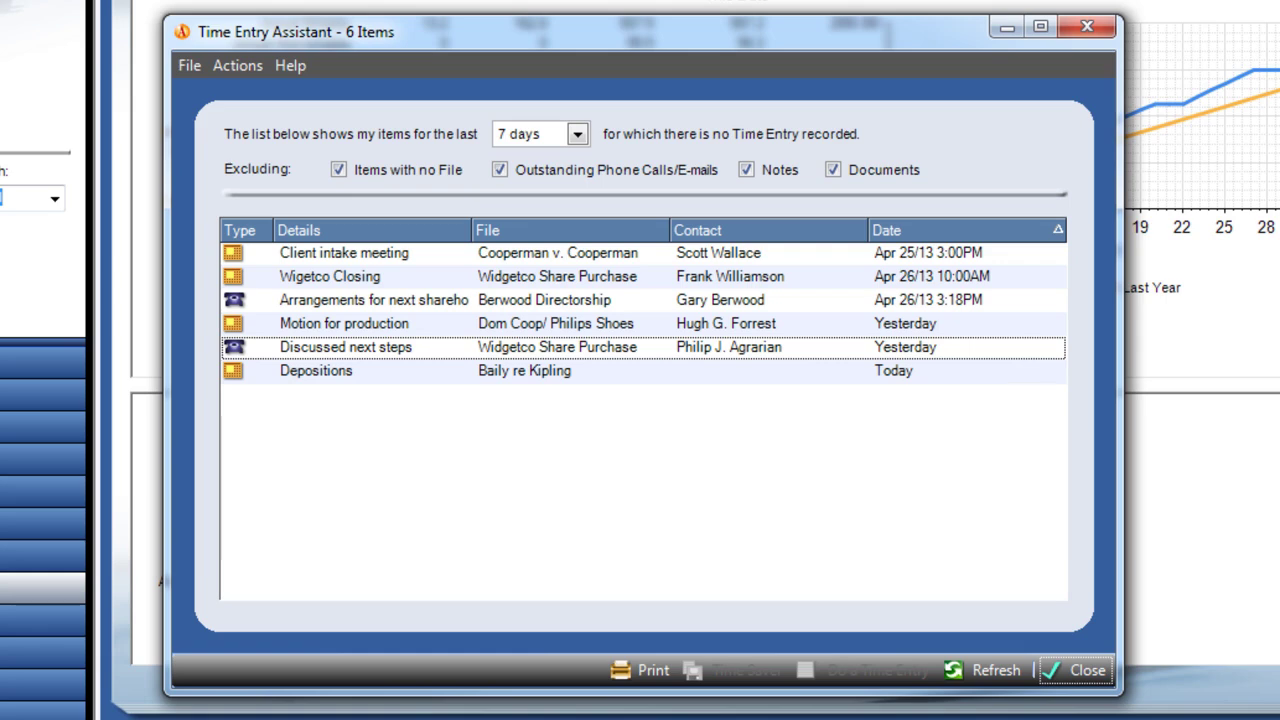
{"action": "left_click", "coordinate": [392, 358]}
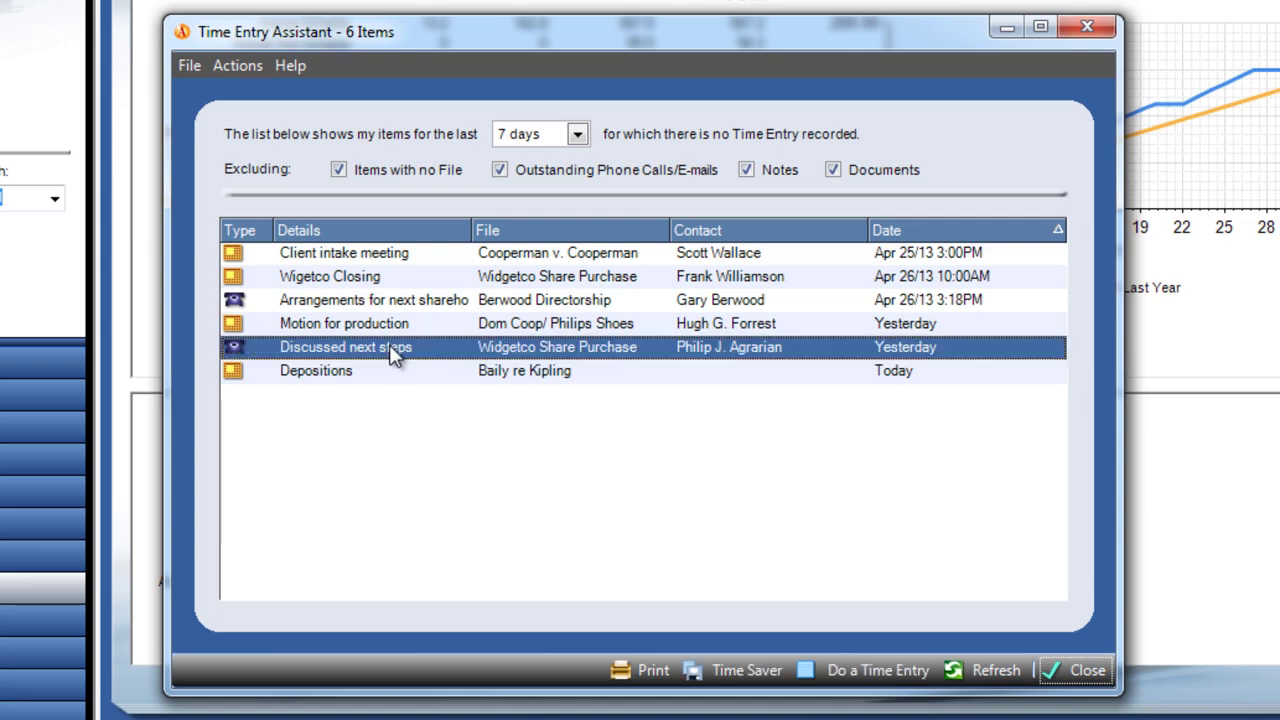
{"action": "left_click", "coordinate": [837, 670]}
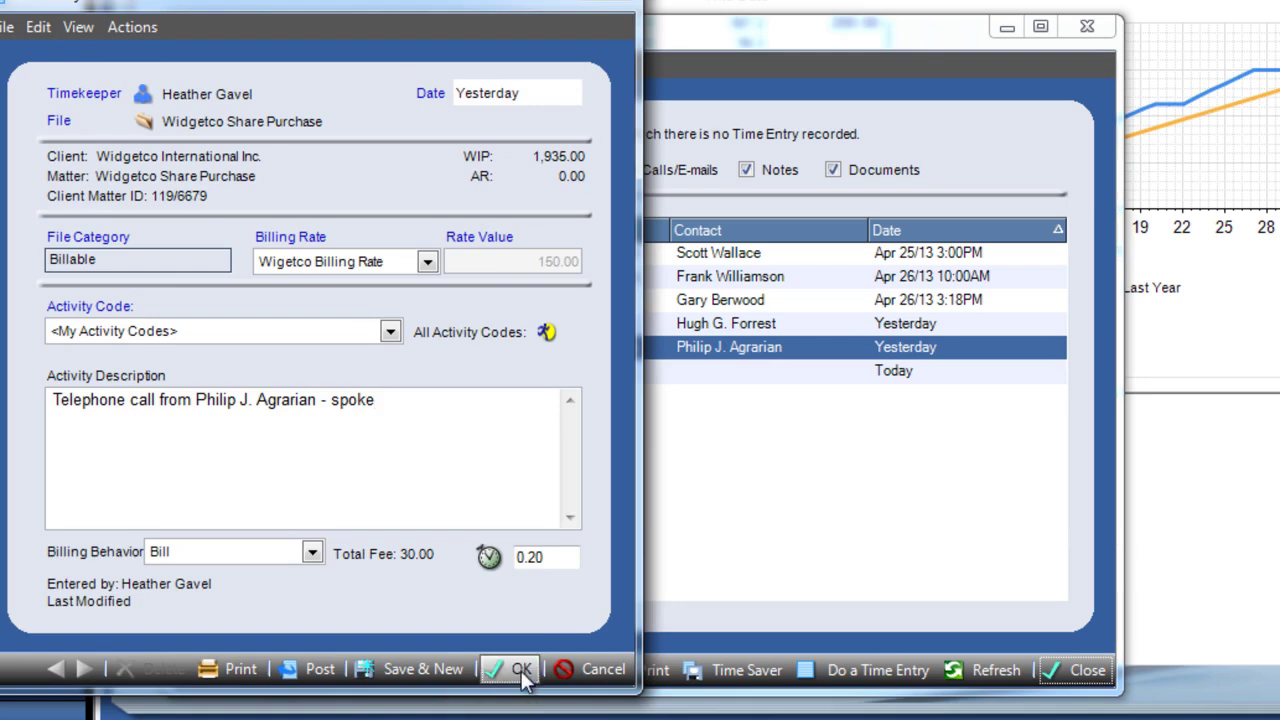
{"action": "left_click", "coordinate": [521, 669]}
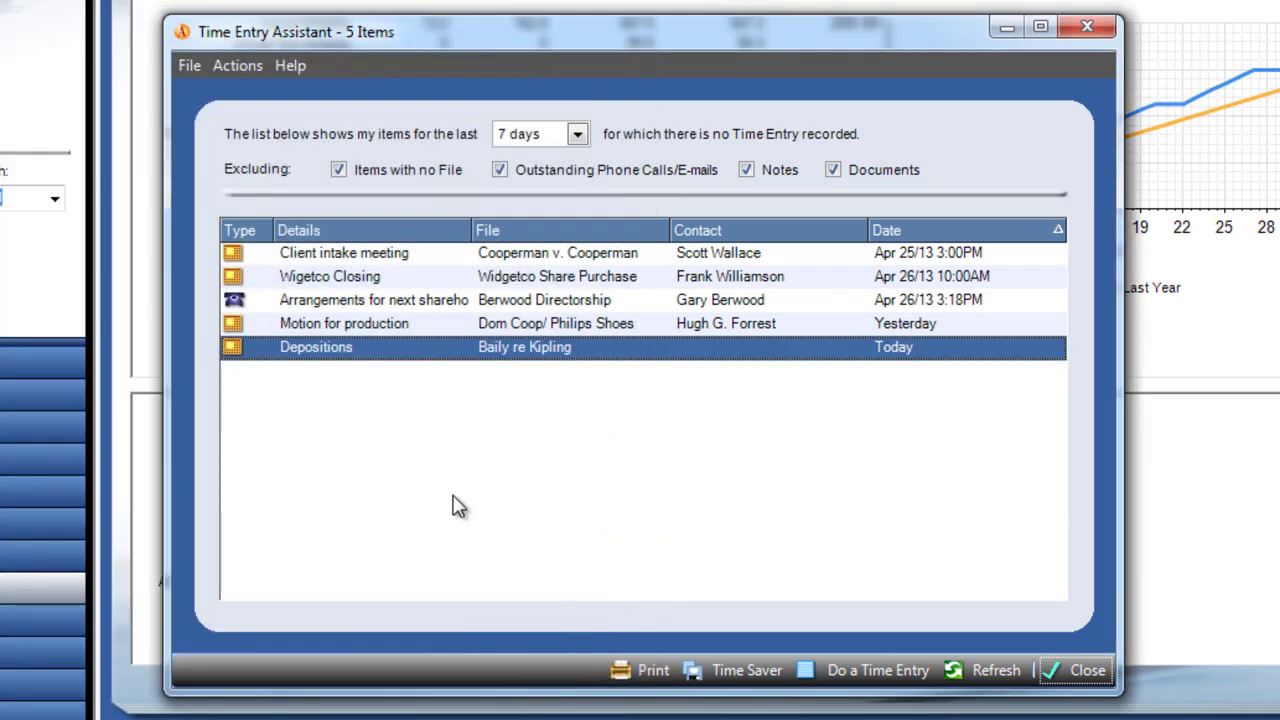
- Record a time entry for the "Client intake meeting" of Apr 25/13, and select all remaining items in the assistant
{"action": "left_click", "coordinate": [386, 258]}
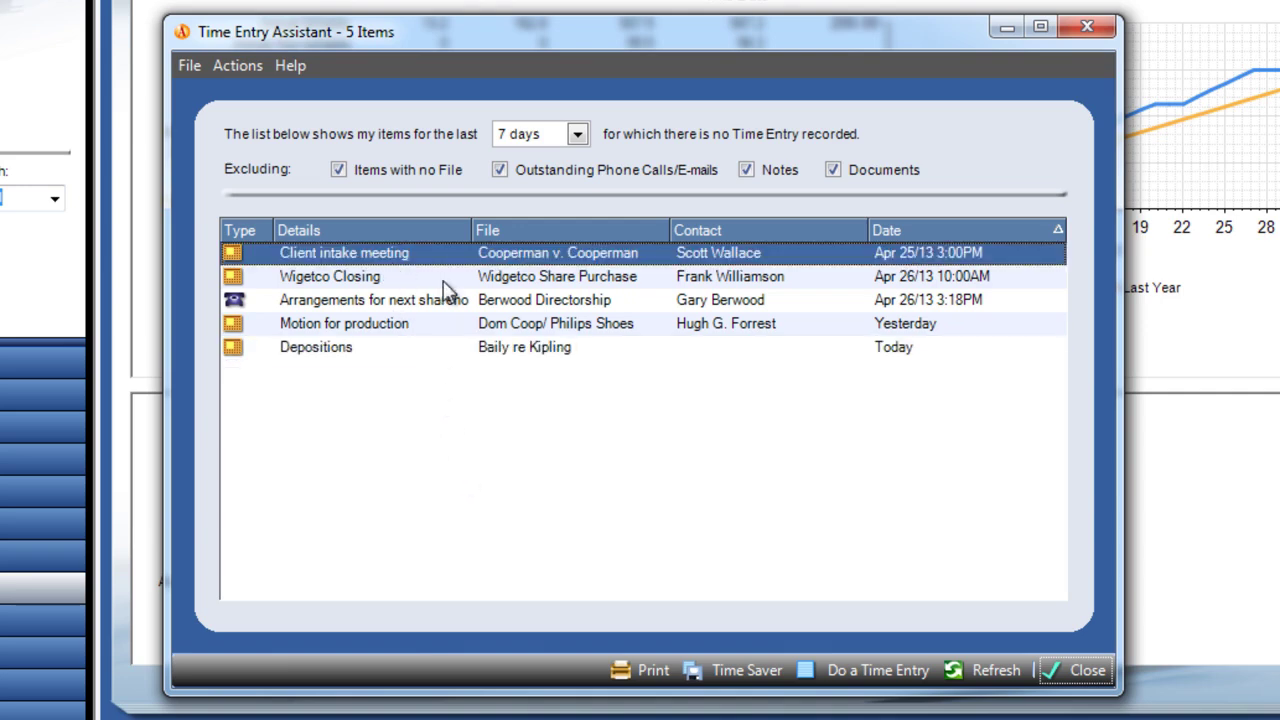
{"action": "left_click", "coordinate": [866, 670]}
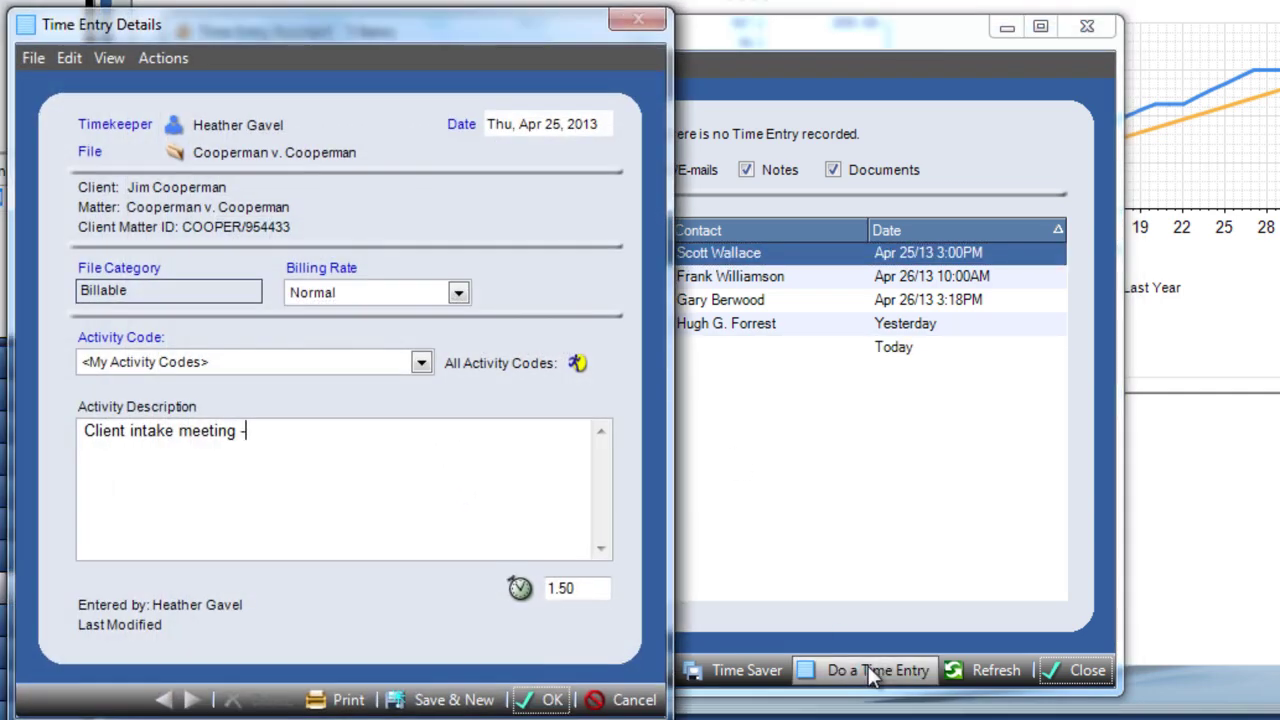
{"action": "left_click", "coordinate": [549, 697]}
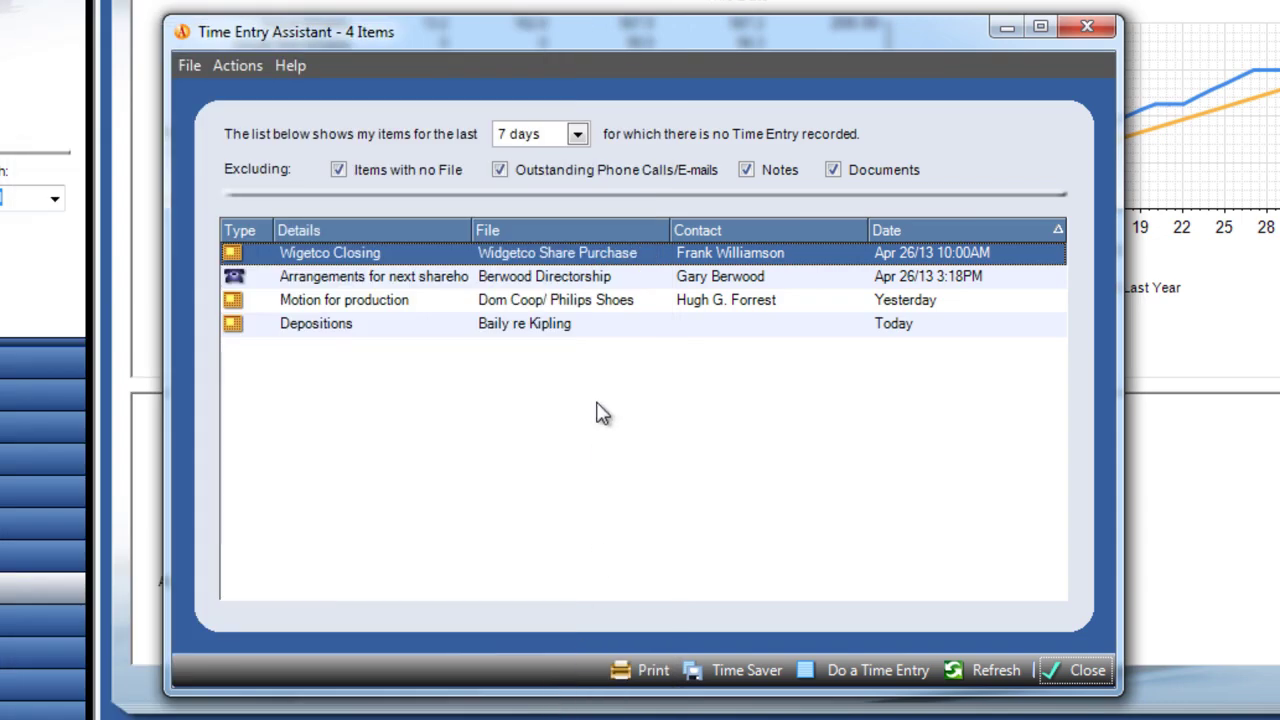
{"action": "left_click", "coordinate": [686, 327], "text": "shift"}
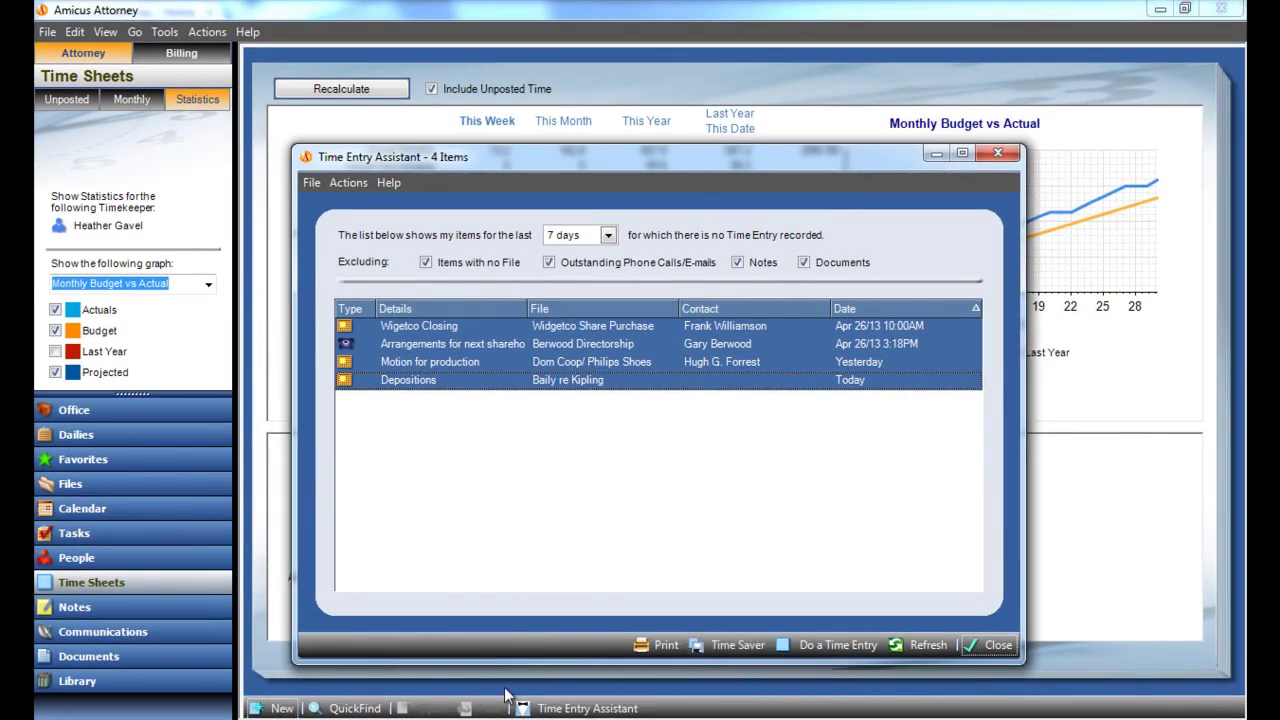
- View the documents list, and examine the unassociated notes about preparing submissions and proceeding with the negotiations
{"action": "left_click", "coordinate": [183, 656]}
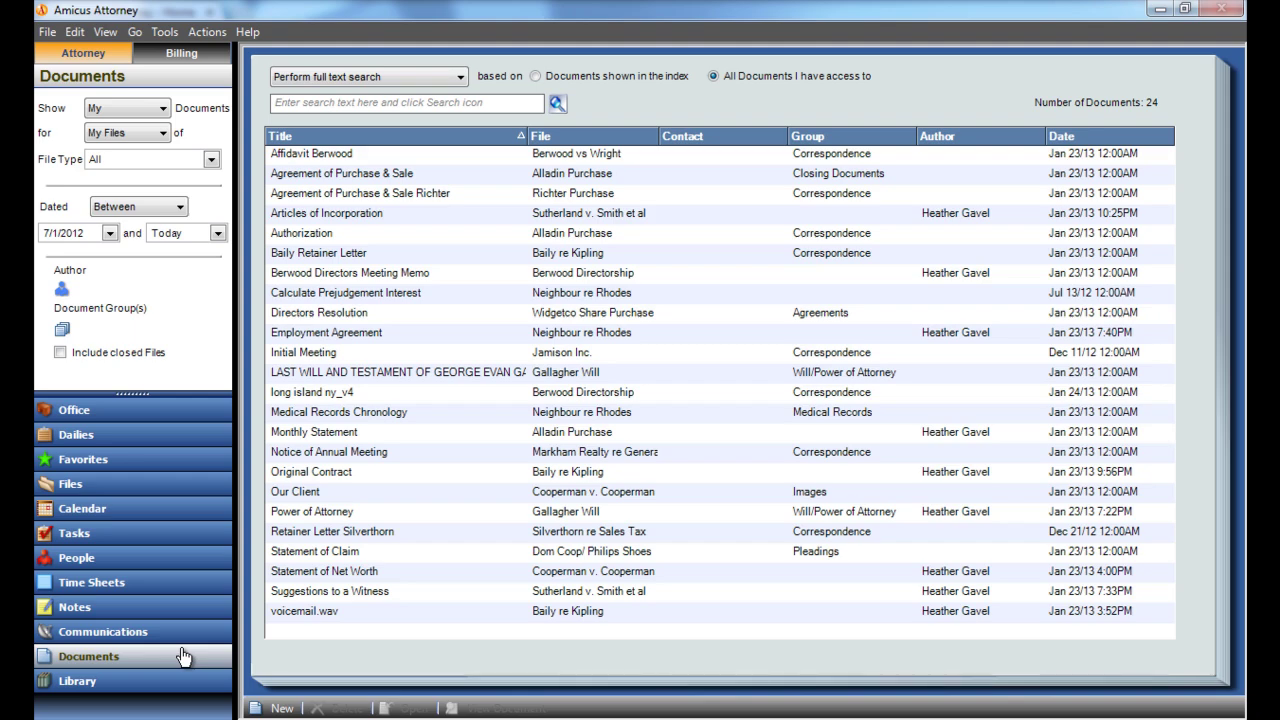
{"action": "left_click", "coordinate": [90, 607]}
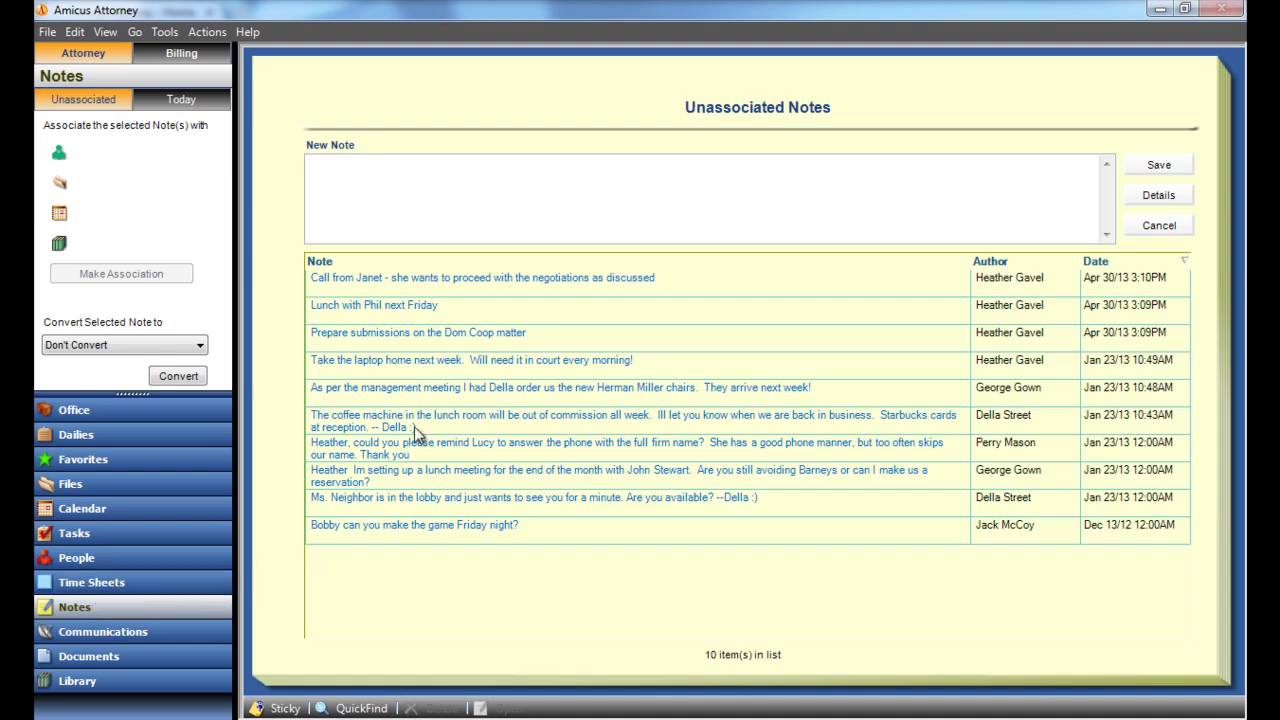
{"action": "left_click", "coordinate": [480, 342]}
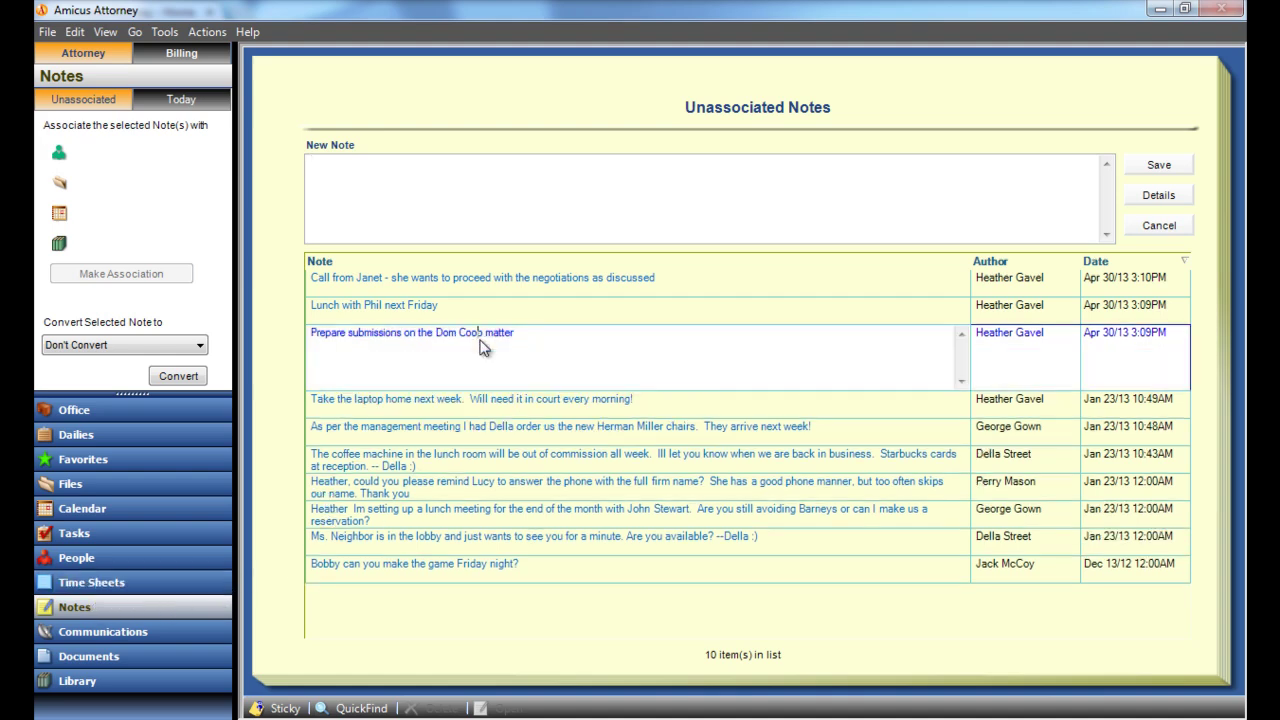
{"action": "left_click", "coordinate": [470, 282]}
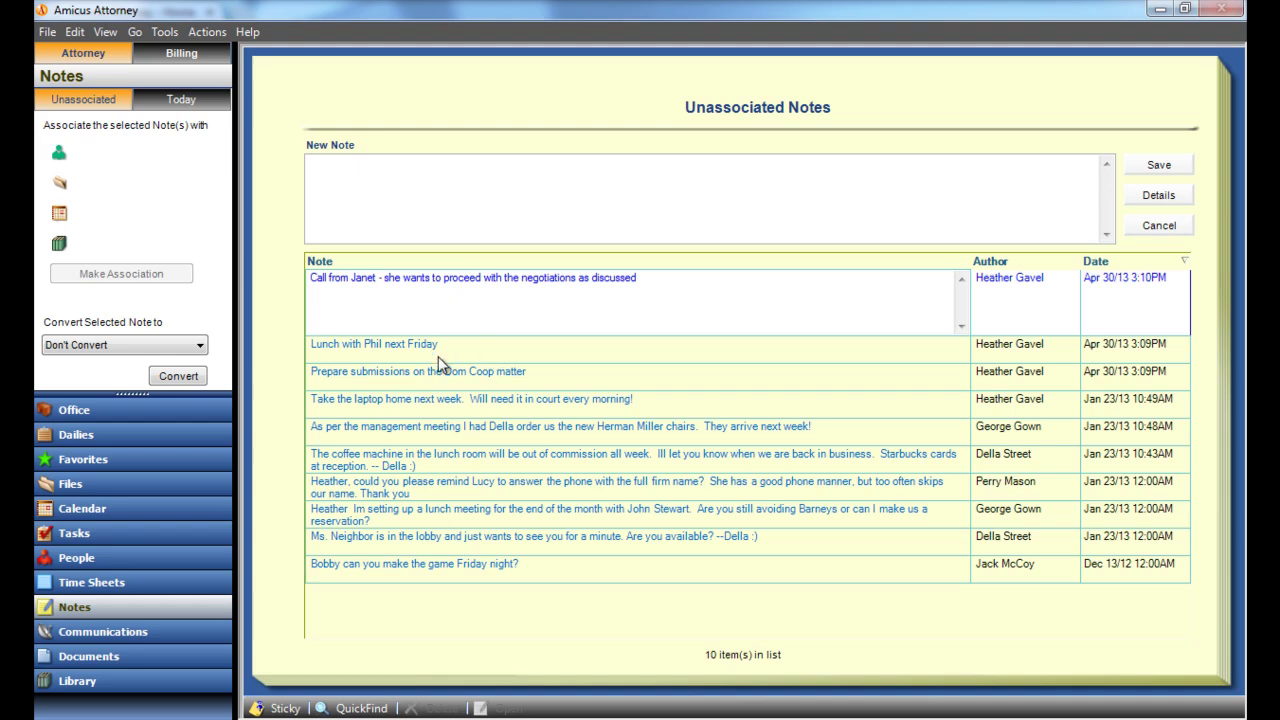
- View the legal research library, and return to the Office overview
{"action": "left_click", "coordinate": [160, 687]}
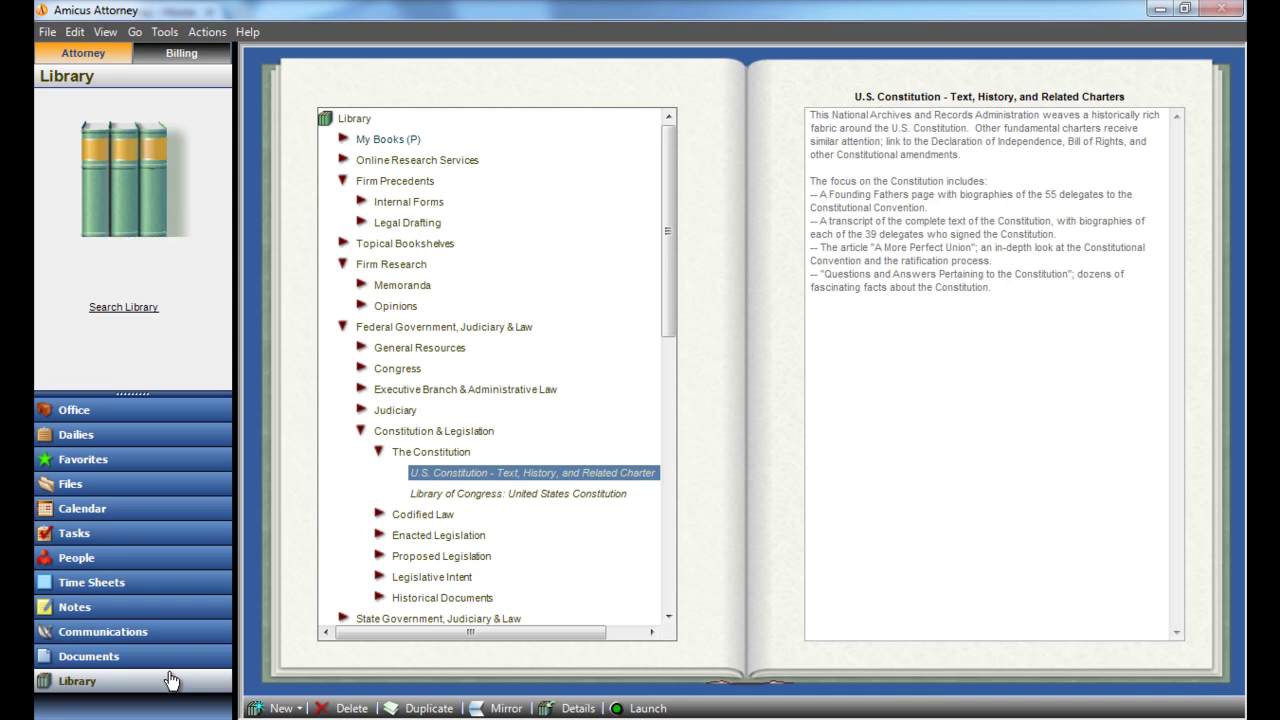
{"action": "left_click", "coordinate": [101, 414]}
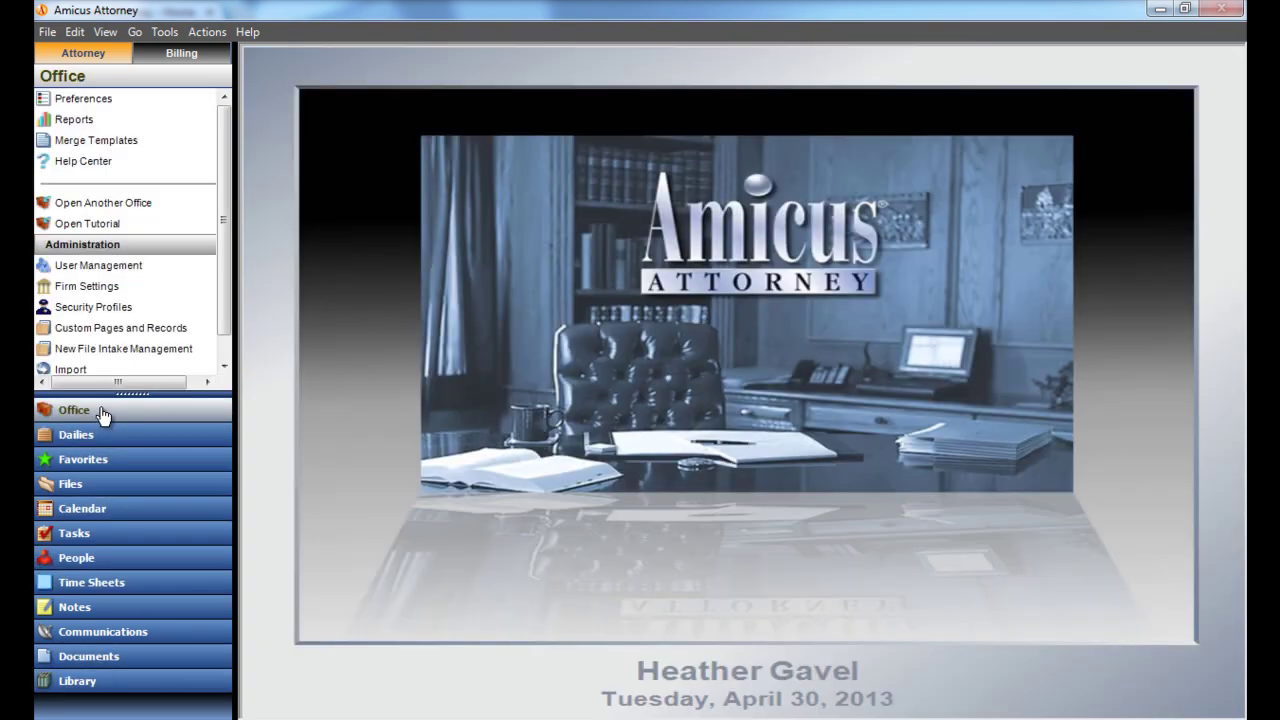